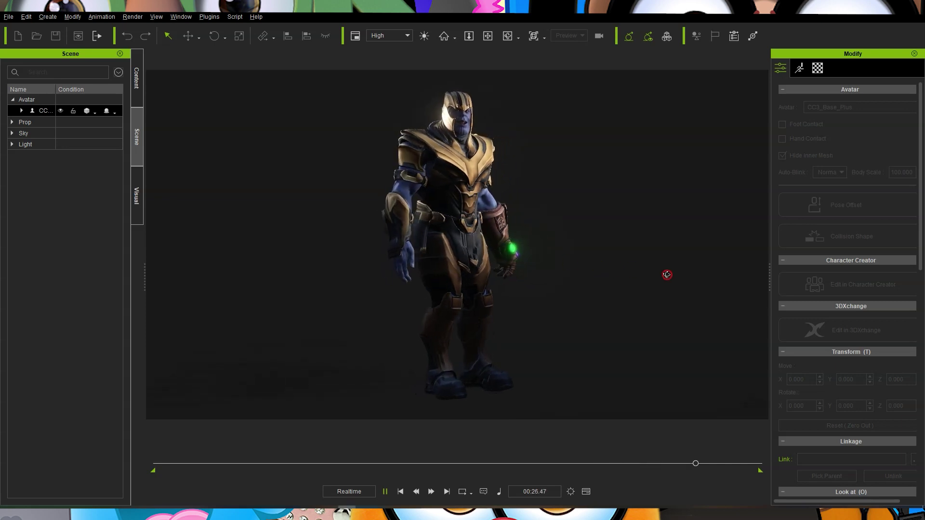
Step: Pan the viewport to shift Thanos into a better position
{"action": "left_click", "coordinate": [493, 271]}
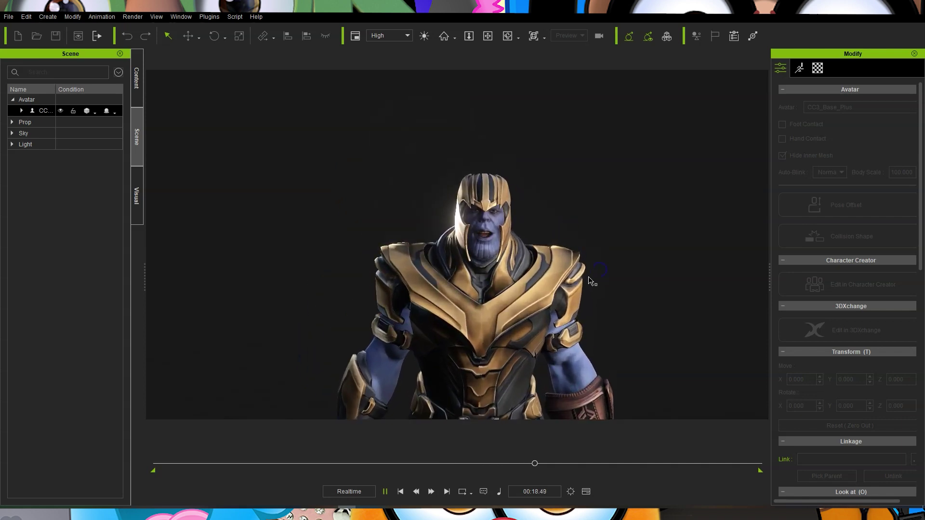
{"action": "left_click", "coordinate": [582, 262]}
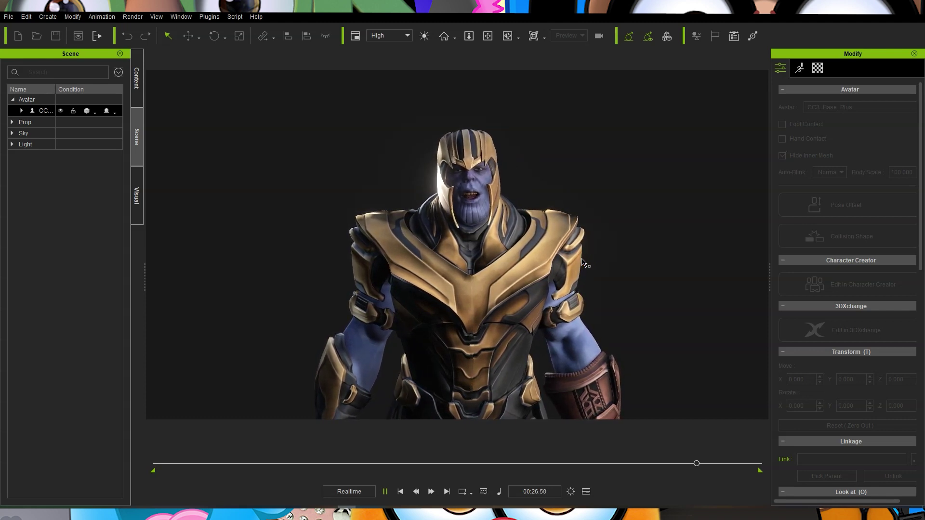
{"action": "left_click", "coordinate": [579, 255]}
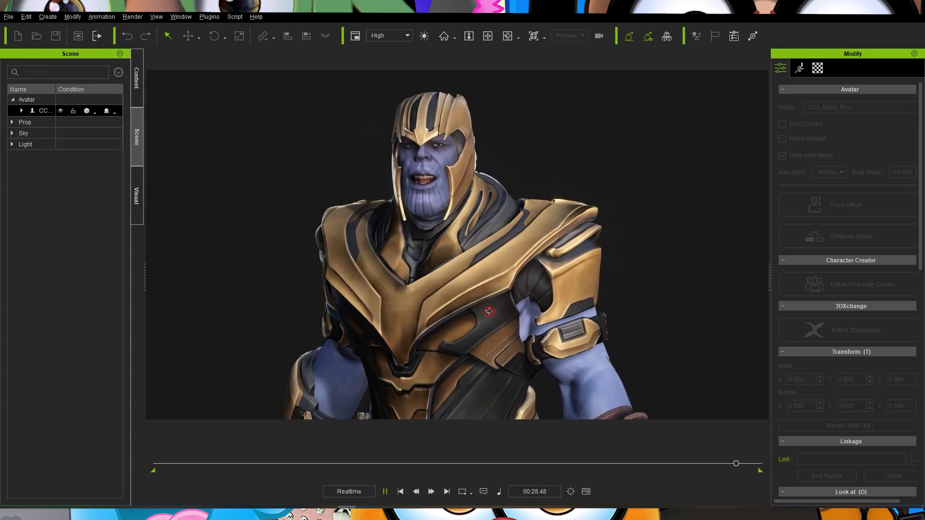
{"action": "left_click", "coordinate": [613, 325]}
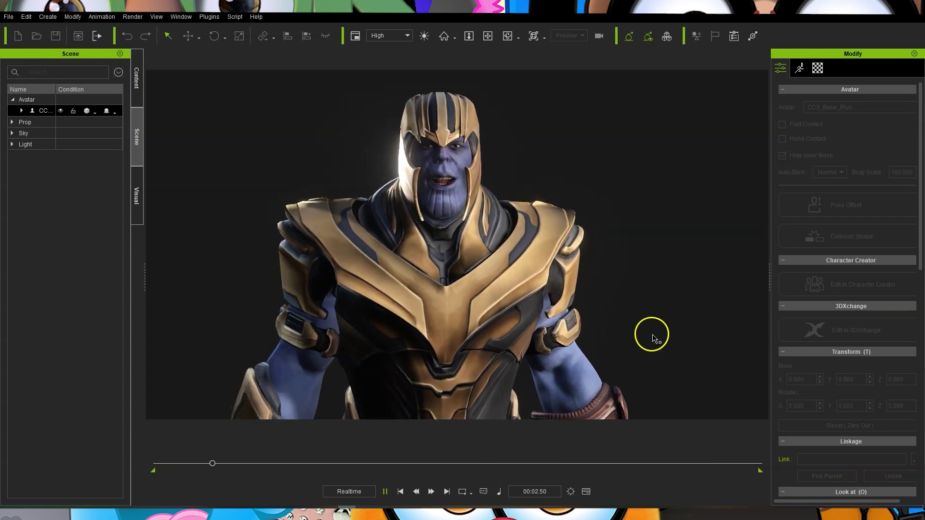
{"action": "left_click_drag", "start_coordinate": [405, 230], "coordinate": [650, 330]}
{"action": "left_click", "coordinate": [667, 291]}
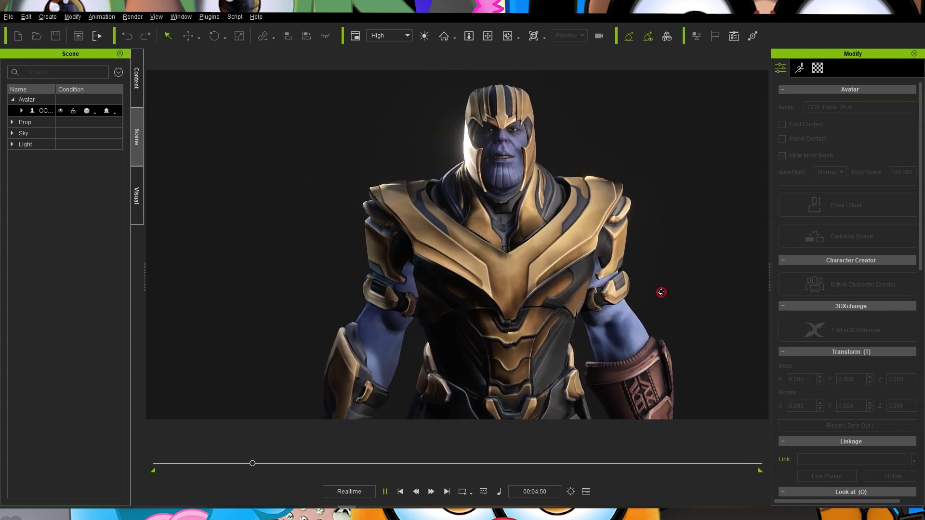
Step: Zoom in on Thanos's face and orbit to a frontal view
{"action": "mouse_move", "coordinate": [651, 178]}
{"action": "left_mouse_down"}
{"action": "mouse_move", "coordinate": [580, 296]}
{"action": "mouse_move", "coordinate": [477, 303]}
{"action": "left_mouse_up"}
{"action": "mouse_move", "coordinate": [660, 326]}
{"action": "left_mouse_down"}
{"action": "mouse_move", "coordinate": [610, 306]}
{"action": "mouse_move", "coordinate": [546, 250]}
{"action": "mouse_move", "coordinate": [471, 246]}
{"action": "left_mouse_up"}
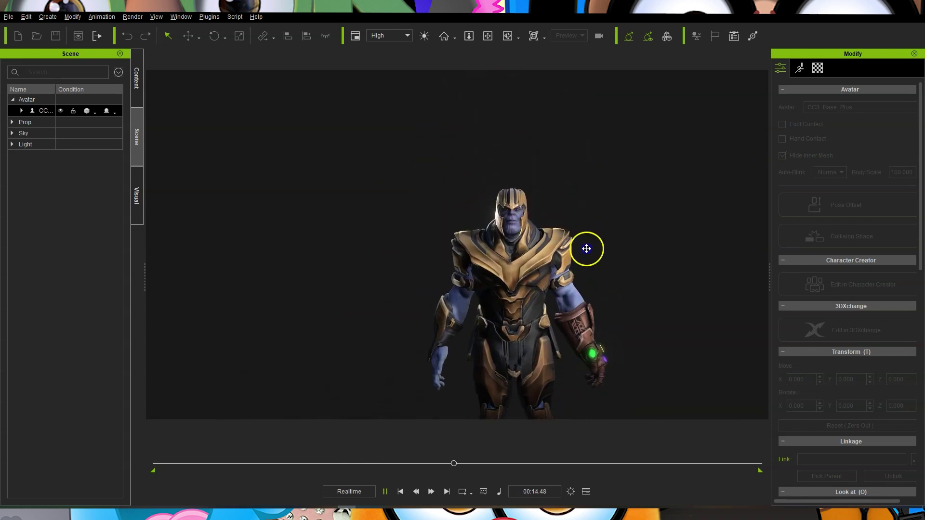
{"action": "mouse_move", "coordinate": [470, 246]}
{"action": "left_mouse_down"}
{"action": "mouse_move", "coordinate": [570, 271]}
{"action": "mouse_move", "coordinate": [571, 231]}
{"action": "mouse_move", "coordinate": [583, 271]}
{"action": "left_mouse_up"}
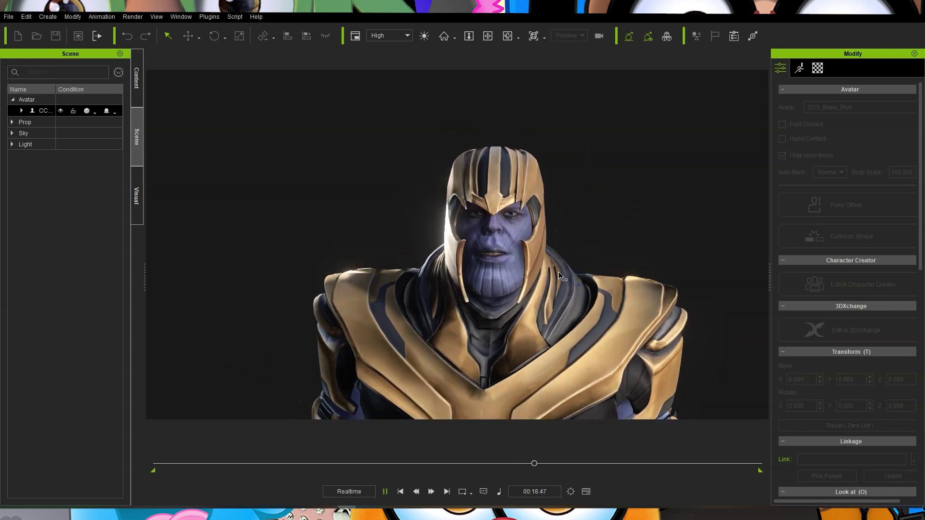
{"action": "mouse_move", "coordinate": [584, 271]}
{"action": "left_mouse_down"}
{"action": "mouse_move", "coordinate": [577, 248]}
{"action": "mouse_move", "coordinate": [661, 279]}
{"action": "left_mouse_up"}
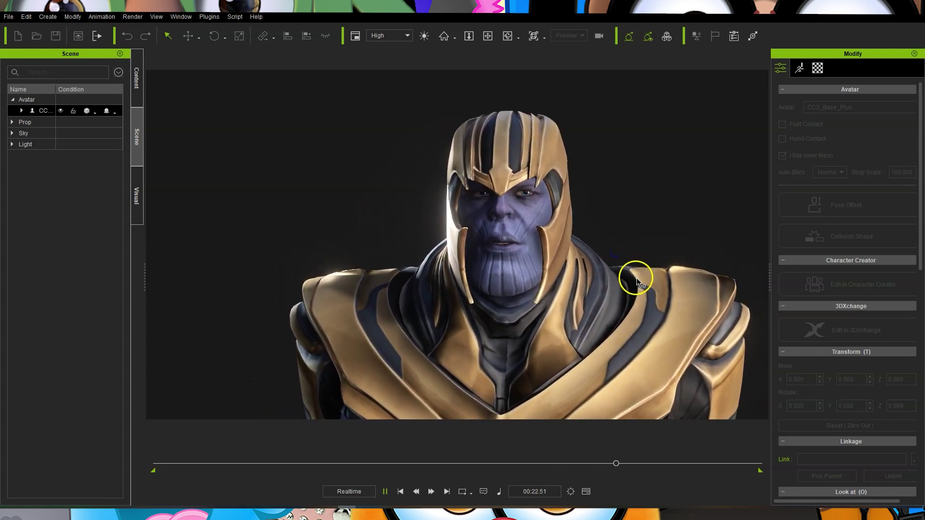
{"action": "right_click_drag", "start_coordinate": [662, 280], "coordinate": [706, 279]}
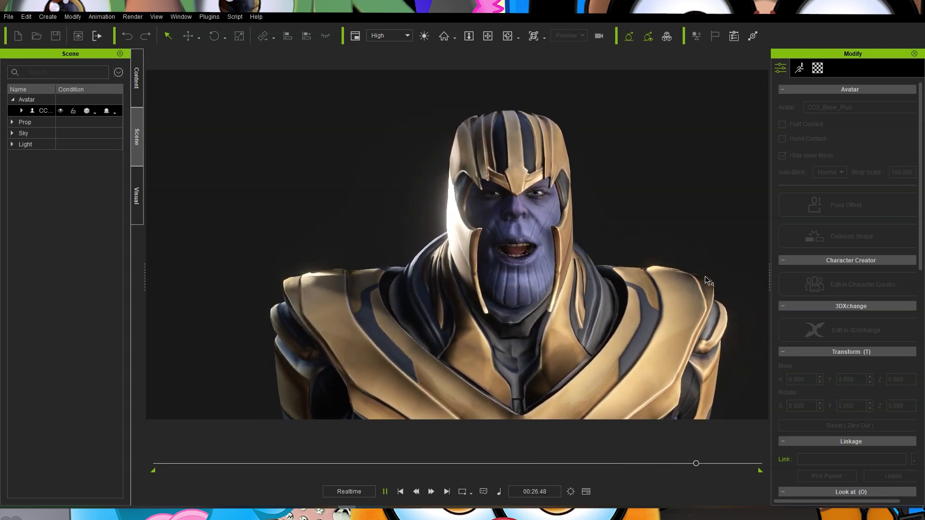
{"action": "left_click_drag", "start_coordinate": [705, 280], "coordinate": [626, 272]}
{"action": "mouse_move", "coordinate": [626, 273]}
{"action": "right_mouse_down"}
{"action": "mouse_move", "coordinate": [676, 275]}
{"action": "mouse_move", "coordinate": [659, 280]}
{"action": "right_mouse_up"}
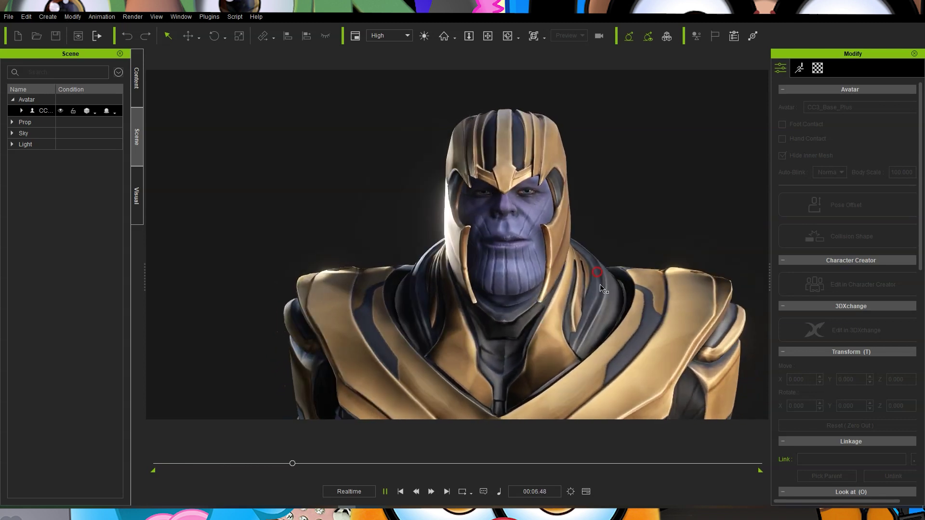
{"action": "scroll", "coordinate": [603, 255], "scroll_direction": "down", "scroll_amount": 3}
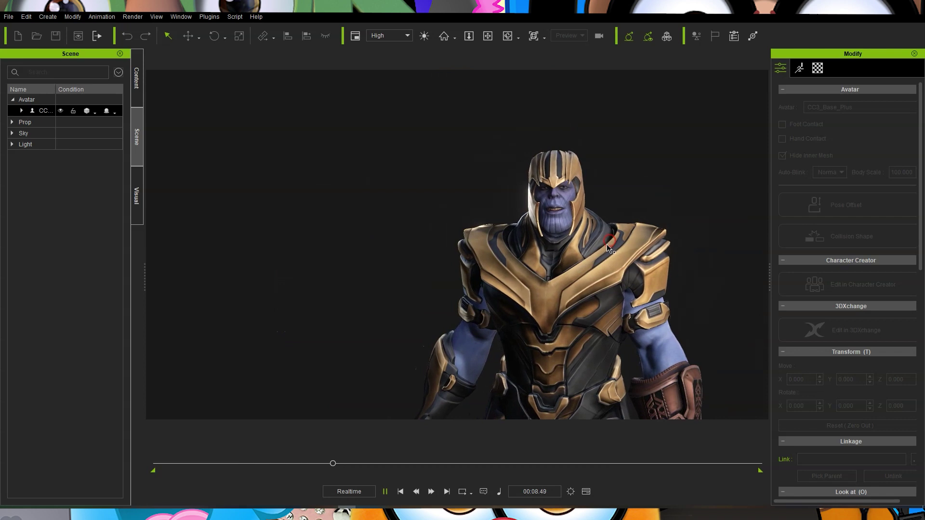
{"action": "scroll", "coordinate": [608, 244], "scroll_direction": "up", "scroll_amount": 3}
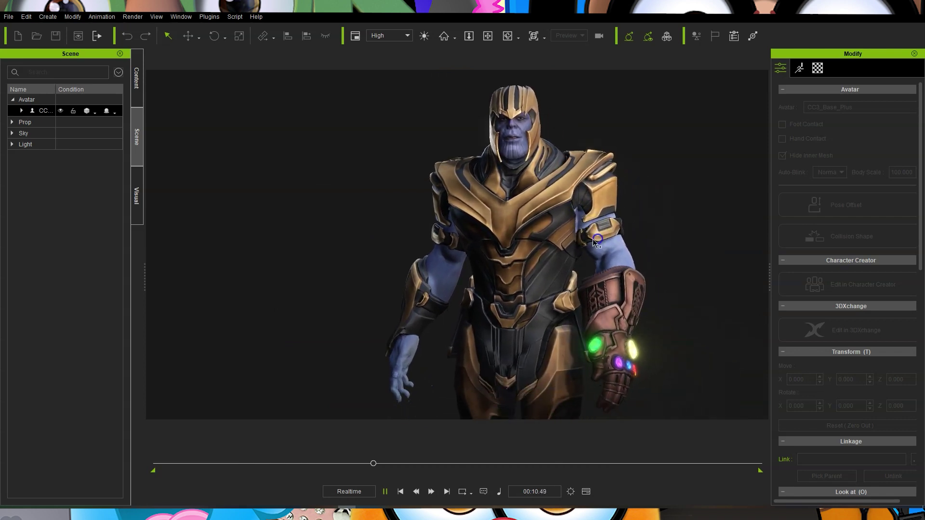
Step: Reframe Thanos lower left, then open Motion Trigger and move it to the top-left
{"action": "right_click_drag", "start_coordinate": [598, 226], "coordinate": [606, 209]}
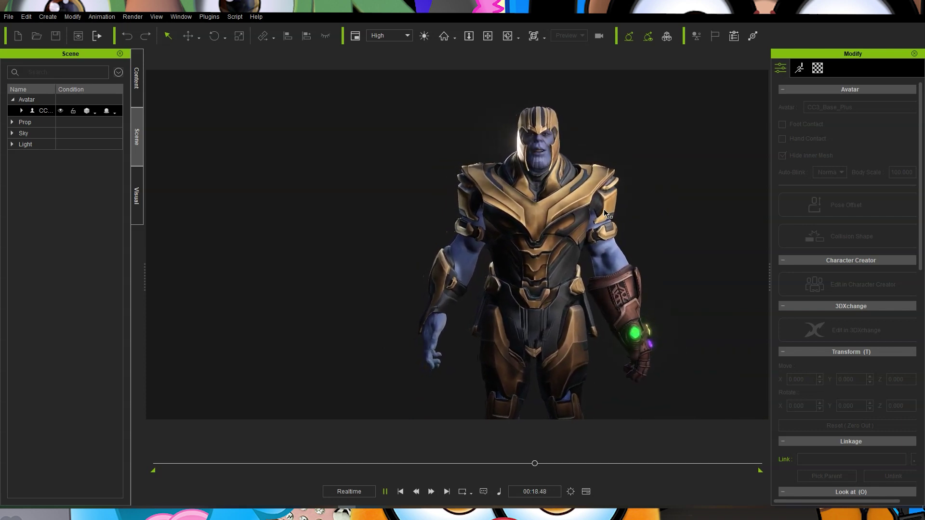
{"action": "middle_click_drag", "start_coordinate": [611, 196], "coordinate": [582, 237]}
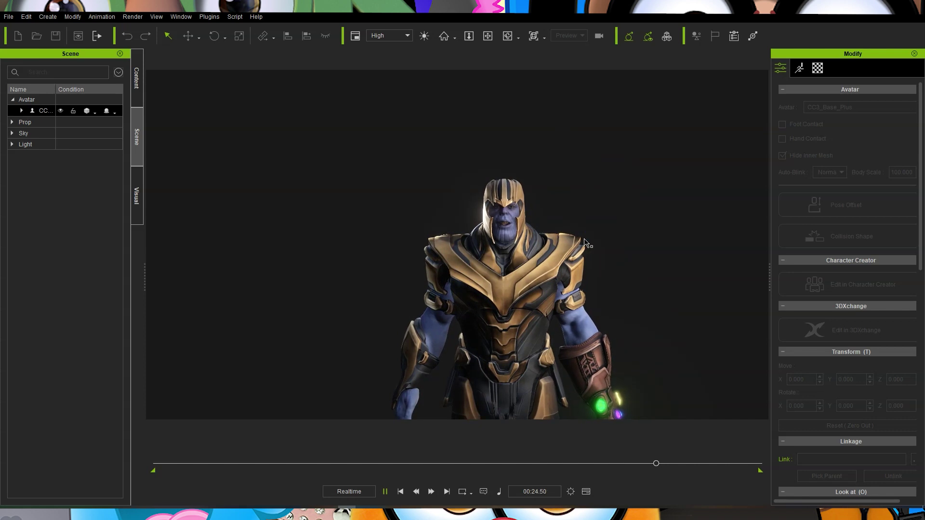
{"action": "mouse_move", "coordinate": [585, 244]}
{"action": "right_mouse_down"}
{"action": "mouse_move", "coordinate": [432, 292]}
{"action": "mouse_move", "coordinate": [726, 311]}
{"action": "right_mouse_up"}
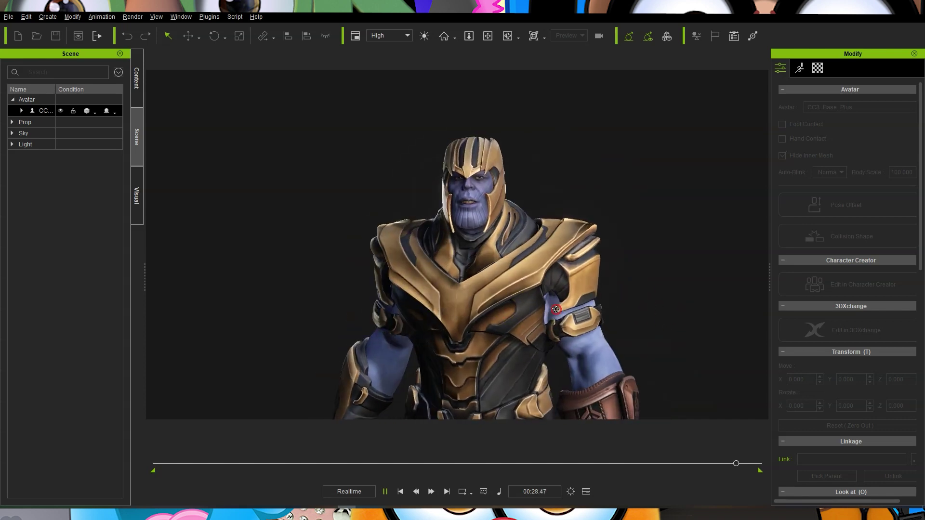
{"action": "scroll", "coordinate": [599, 280], "scroll_direction": "up", "scroll_amount": 2}
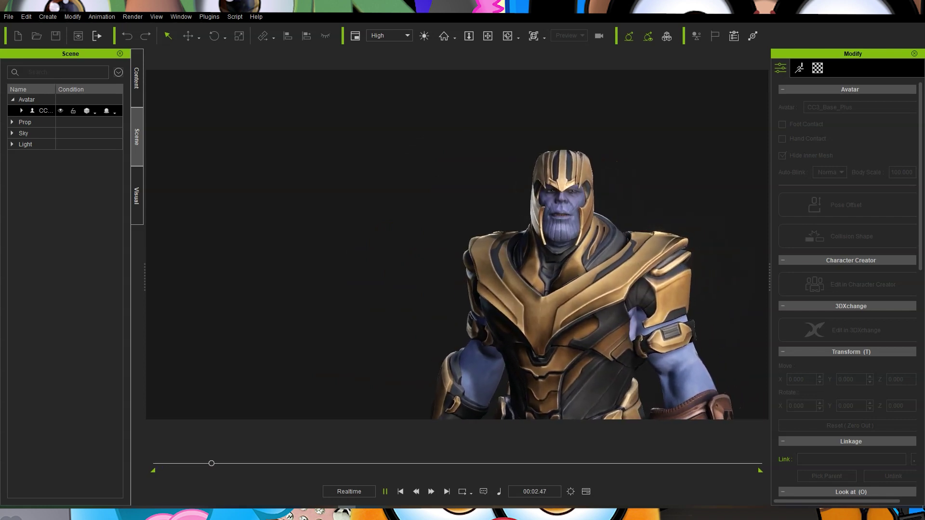
{"action": "left_click_drag", "start_coordinate": [820, 232], "coordinate": [200, 97]}
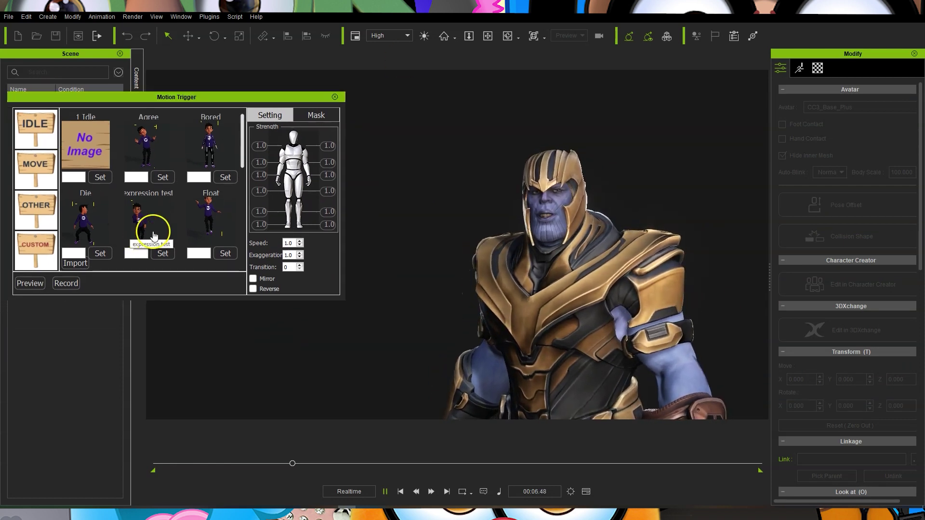
Step: Turn on Preview mode for the Motion Trigger animations
{"action": "left_click", "coordinate": [36, 286]}
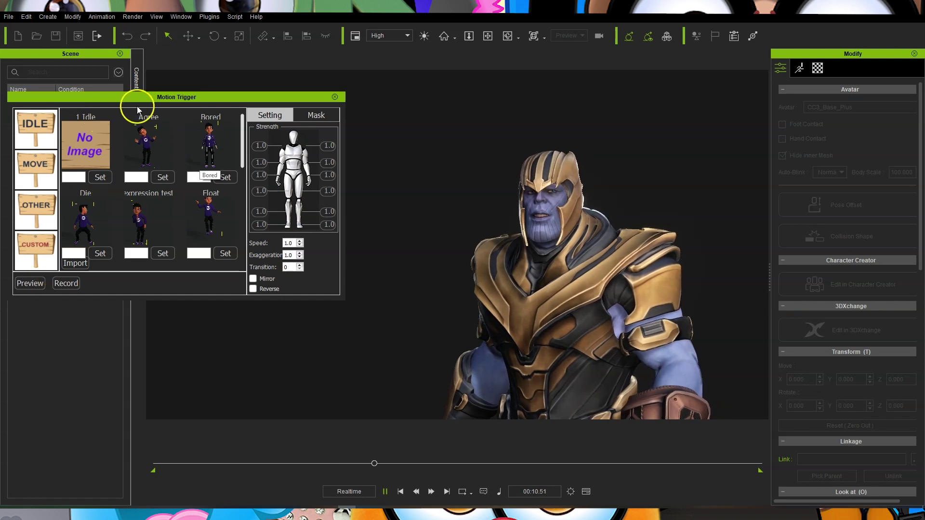
{"action": "scroll", "coordinate": [179, 212], "scroll_direction": "down", "scroll_amount": 1}
{"action": "scroll", "coordinate": [179, 212], "scroll_direction": "down", "scroll_amount": 1}
{"action": "scroll", "coordinate": [178, 216], "scroll_direction": "down", "scroll_amount": 1}
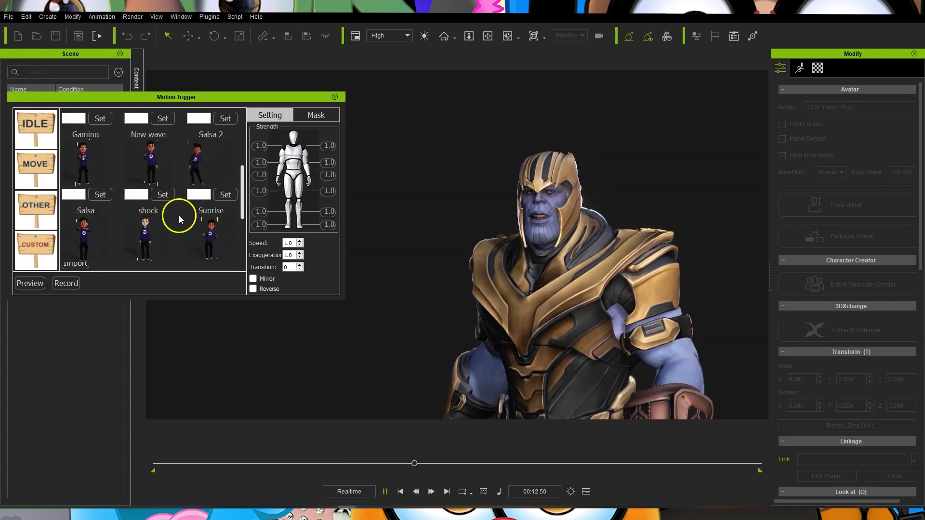
{"action": "scroll", "coordinate": [174, 220], "scroll_direction": "up", "scroll_amount": 1}
{"action": "scroll", "coordinate": [173, 218], "scroll_direction": "up", "scroll_amount": 2}
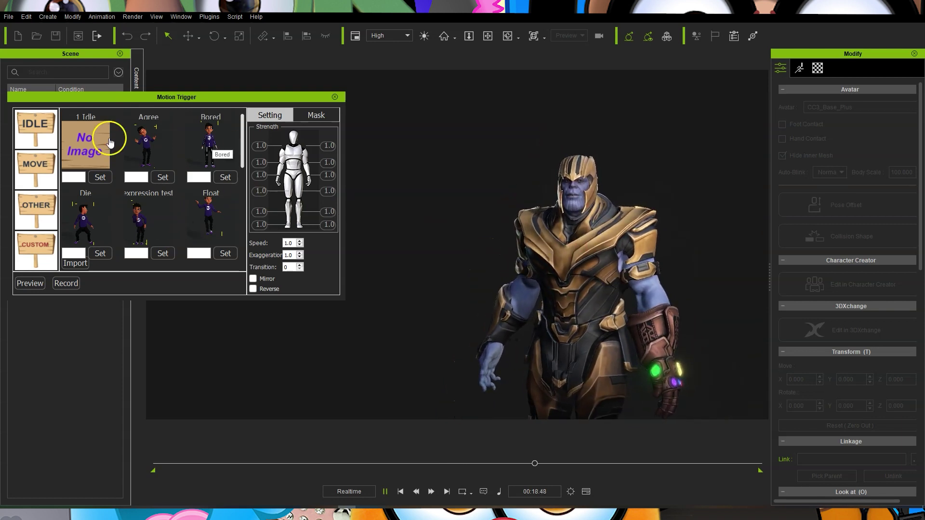
Step: Accept the preview warning, preview 1 Idle, then preview Gaming on Thanos
{"action": "left_click", "coordinate": [26, 284]}
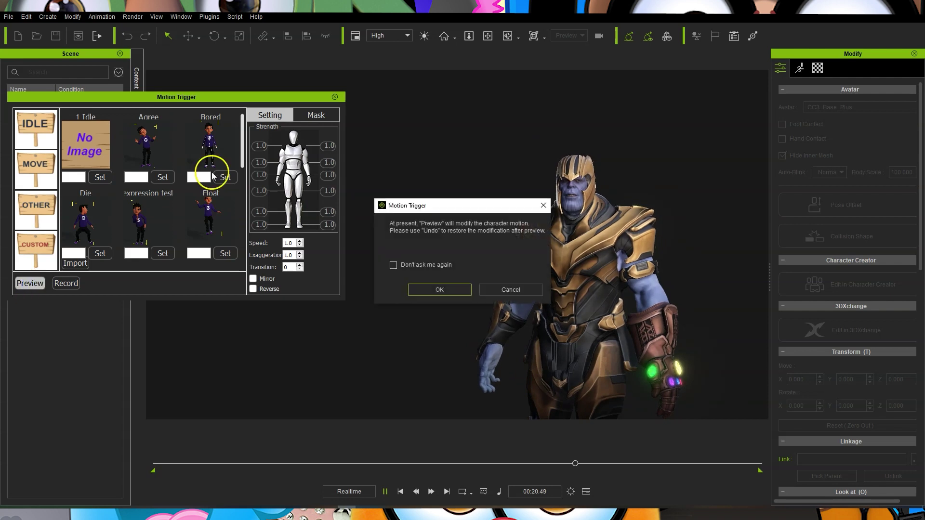
{"action": "left_click", "coordinate": [440, 290]}
{"action": "left_click", "coordinate": [97, 152]}
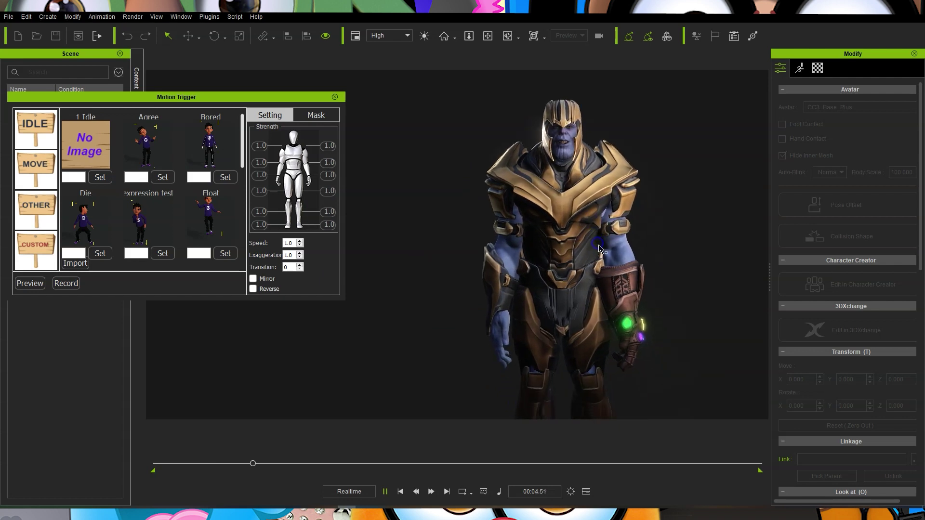
{"action": "left_click", "coordinate": [623, 184]}
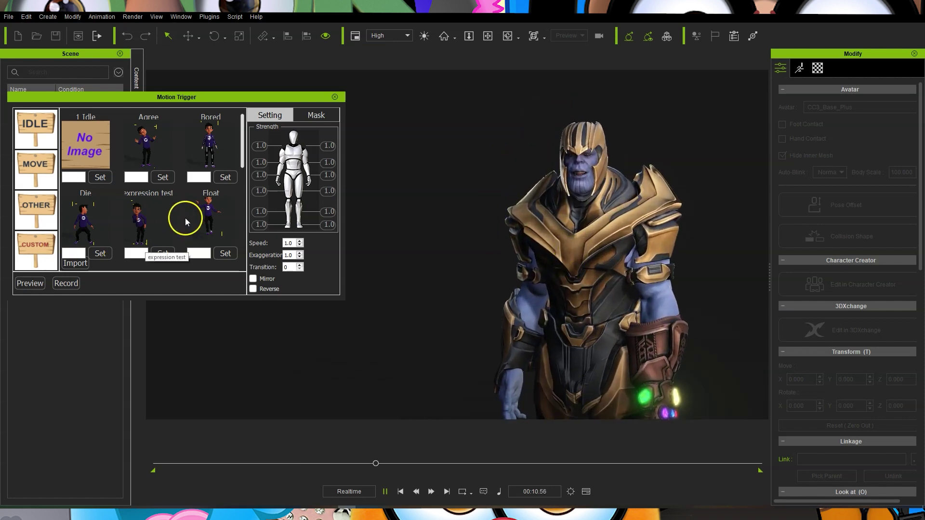
{"action": "scroll", "coordinate": [195, 174], "scroll_direction": "down", "scroll_amount": 1}
{"action": "left_click", "coordinate": [85, 217]}
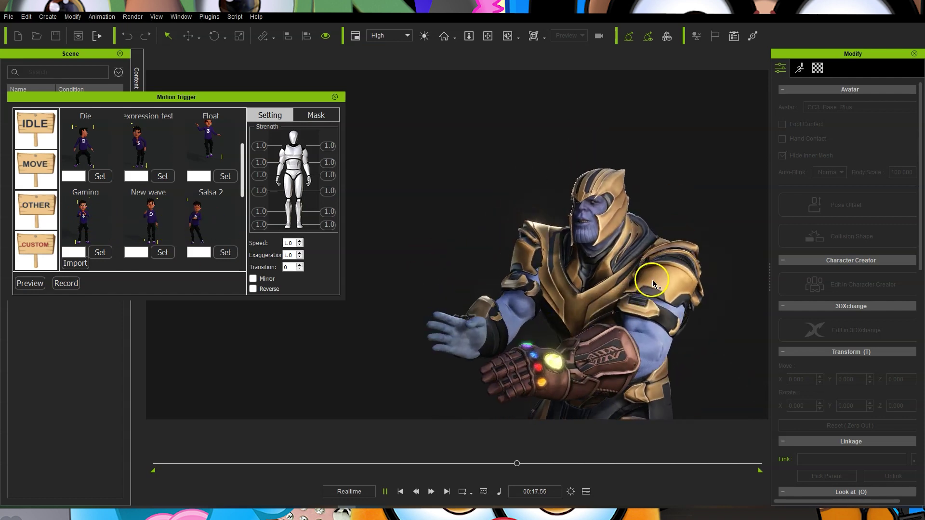
Step: Set trigger Speed to 2.0 and Transition to 20, then replay Gaming
{"action": "double_click", "coordinate": [290, 243]}
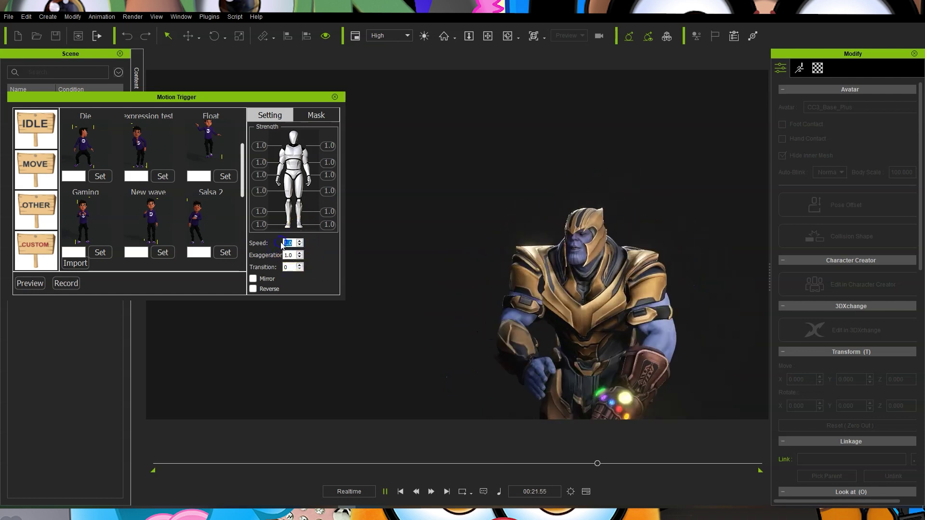
{"action": "type", "text": "2"}
{"action": "double_click", "coordinate": [288, 268]}
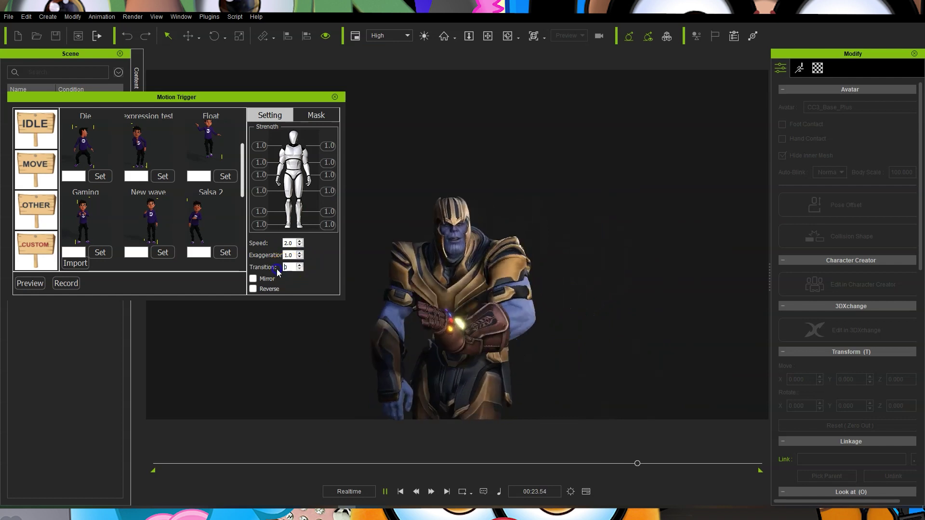
{"action": "type", "text": "20"}
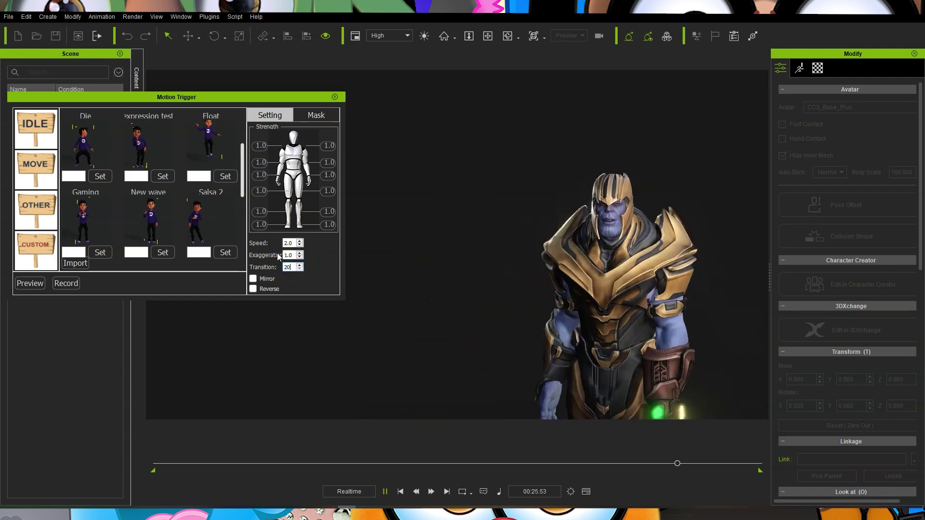
{"action": "left_click", "coordinate": [114, 249]}
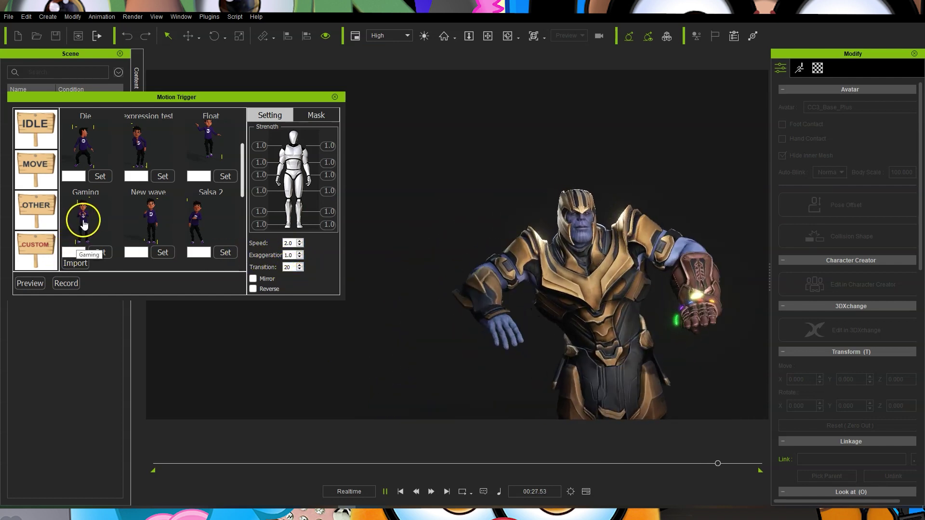
Step: Preview more trigger motions around Thanos, ending with Surprise
{"action": "left_click", "coordinate": [510, 262]}
{"action": "left_click", "coordinate": [588, 201]}
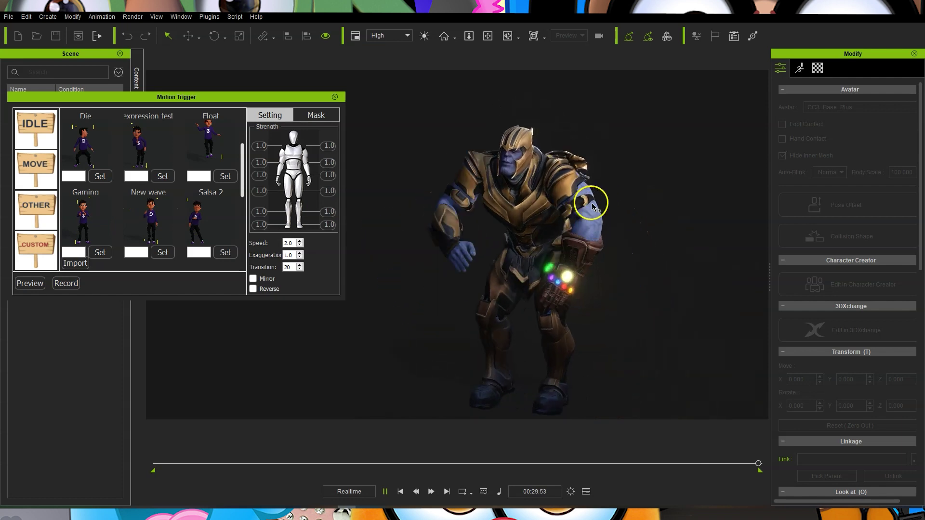
{"action": "left_click", "coordinate": [587, 222]}
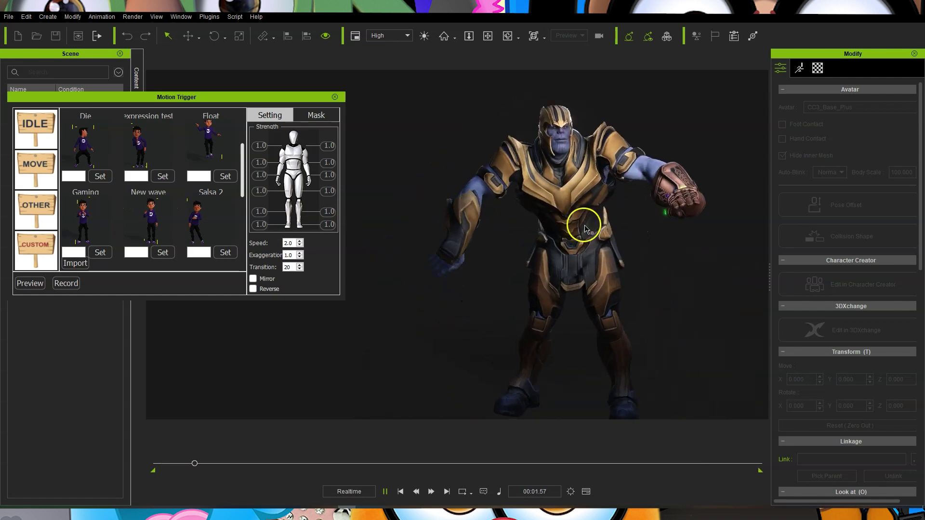
{"action": "left_click", "coordinate": [162, 175]}
{"action": "left_click", "coordinate": [239, 134]}
{"action": "left_click_drag", "start_coordinate": [526, 306], "coordinate": [632, 231]}
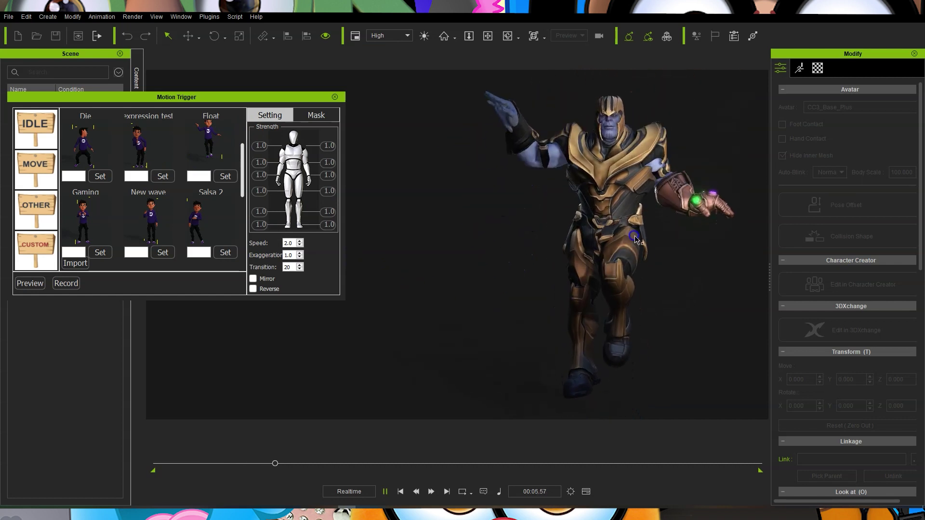
{"action": "scroll", "coordinate": [194, 211], "scroll_direction": "down", "scroll_amount": 1}
{"action": "left_click", "coordinate": [210, 242]}
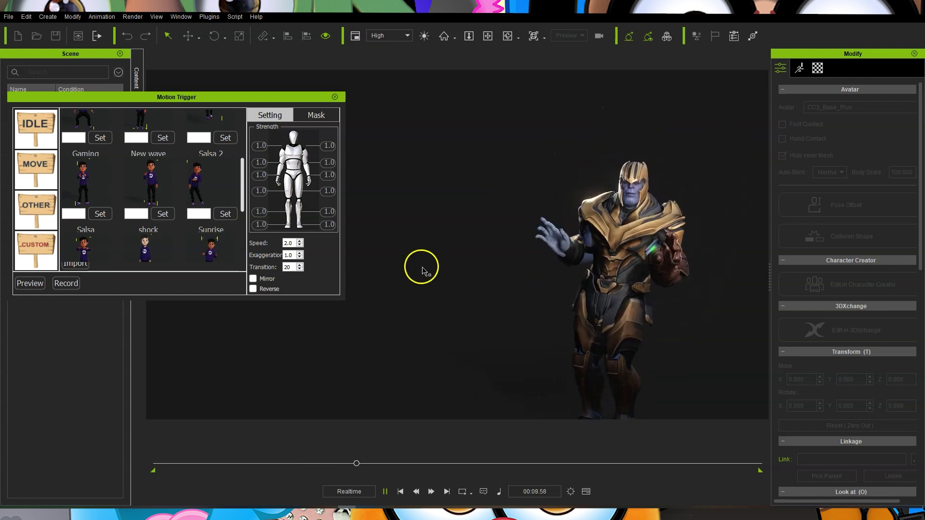
{"action": "scroll", "coordinate": [133, 191], "scroll_direction": "up", "scroll_amount": 2}
{"action": "scroll", "coordinate": [94, 174], "scroll_direction": "up", "scroll_amount": 1}
Step: Restore 1 Idle, then assign keys a, s, d, f to 1 Idle, Agree, Surprise, Gaming
{"action": "left_click", "coordinate": [85, 155]}
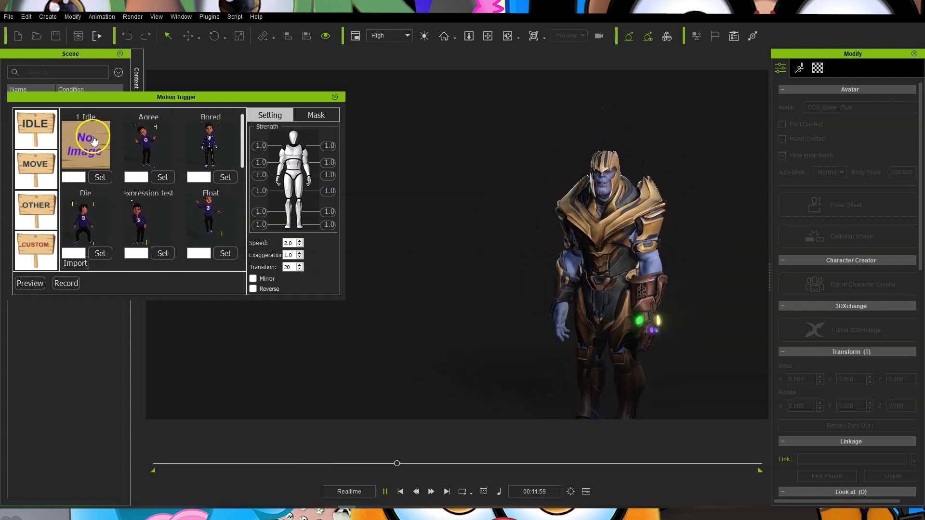
{"action": "left_click", "coordinate": [92, 180]}
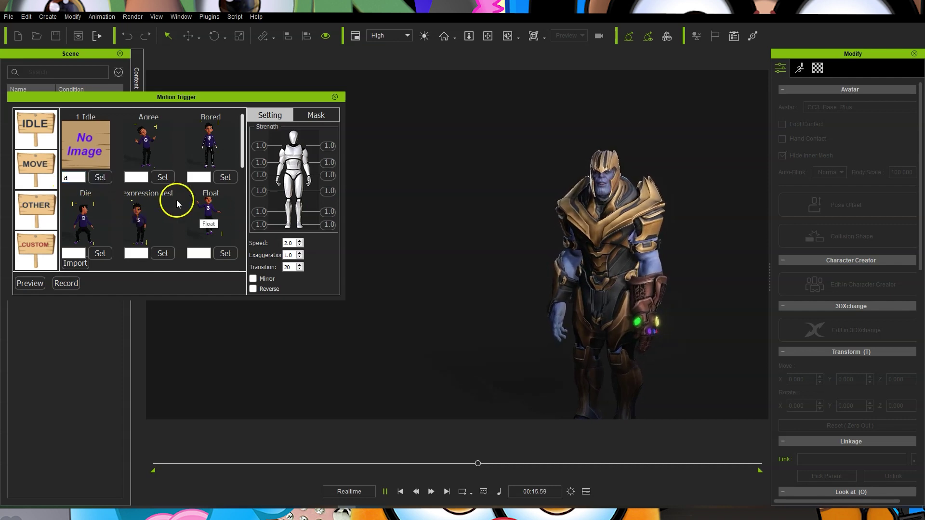
{"action": "left_click", "coordinate": [138, 178]}
{"action": "left_click", "coordinate": [161, 178]}
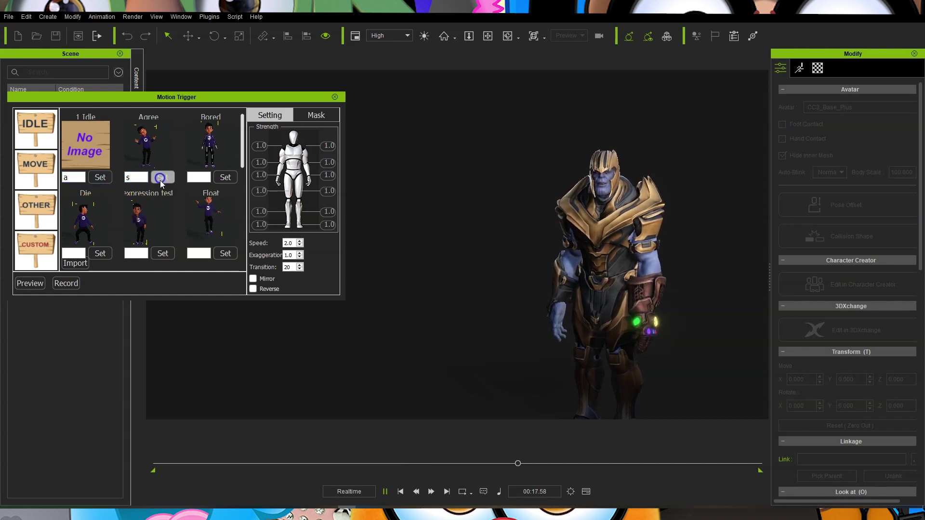
{"action": "scroll", "coordinate": [218, 222], "scroll_direction": "down", "scroll_amount": 3}
{"action": "scroll", "coordinate": [208, 237], "scroll_direction": "down", "scroll_amount": 2}
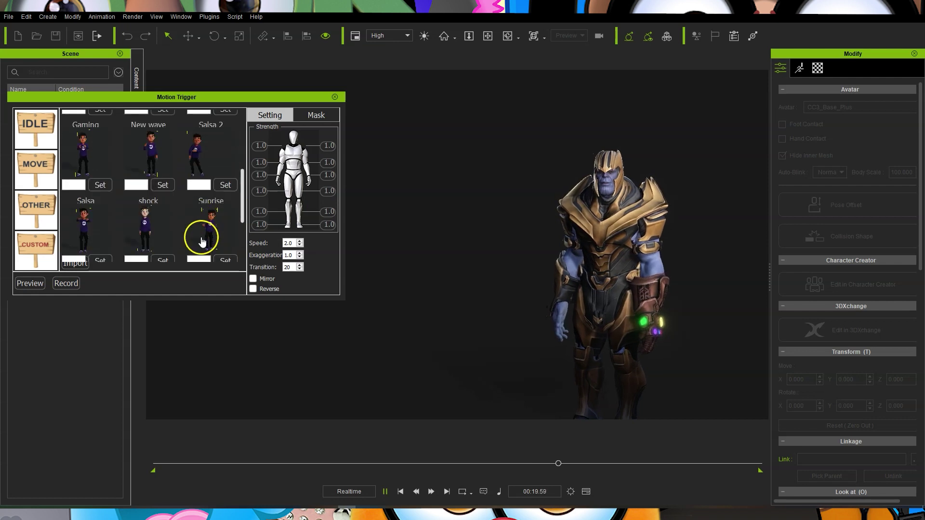
{"action": "left_click", "coordinate": [194, 232]}
{"action": "type", "text": "d"}
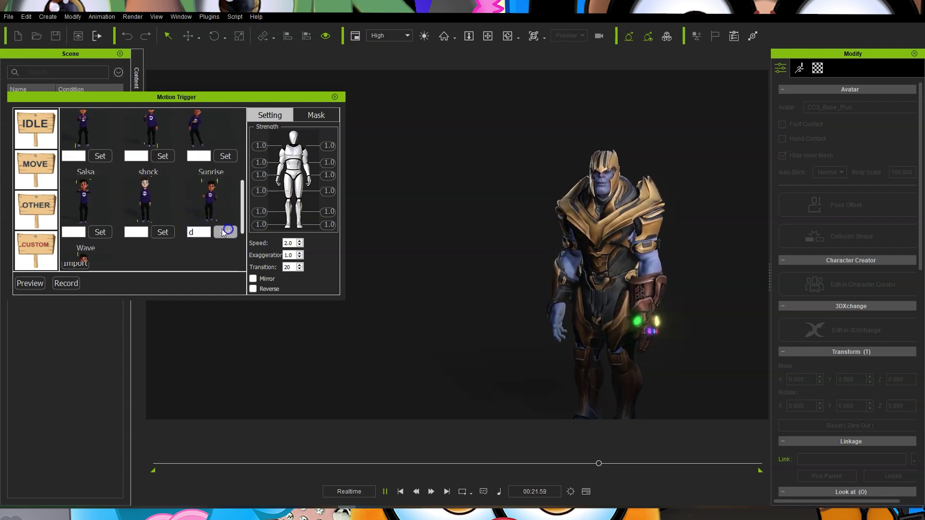
{"action": "scroll", "coordinate": [132, 211], "scroll_direction": "up", "scroll_amount": 2}
{"action": "left_click", "coordinate": [75, 204]}
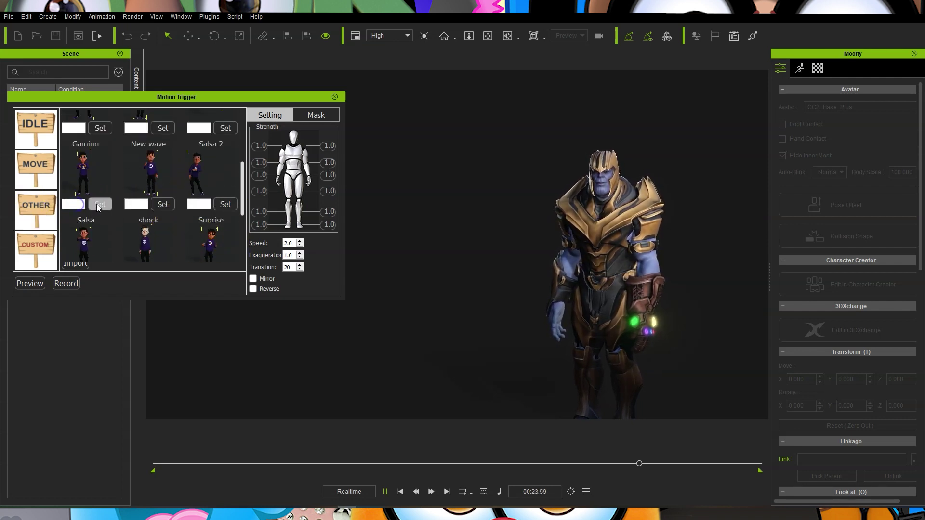
{"action": "type", "text": "f"}
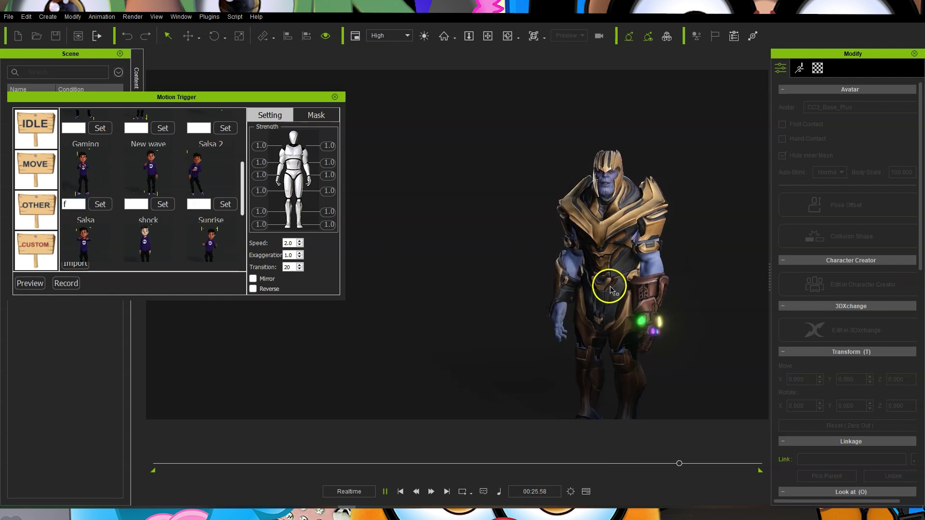
{"action": "left_click_drag", "start_coordinate": [608, 286], "coordinate": [620, 251]}
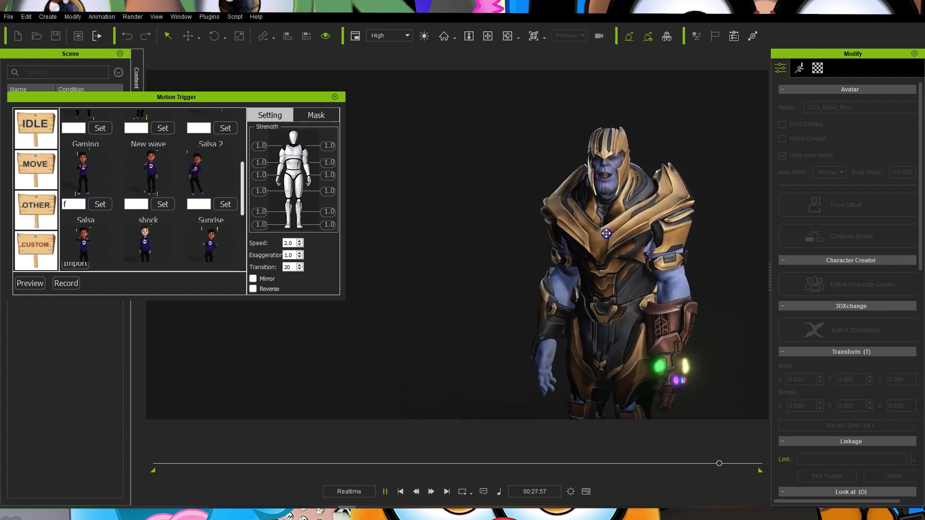
Step: Play the Salsa 2 trigger motion on Thanos
{"action": "left_click", "coordinate": [616, 248]}
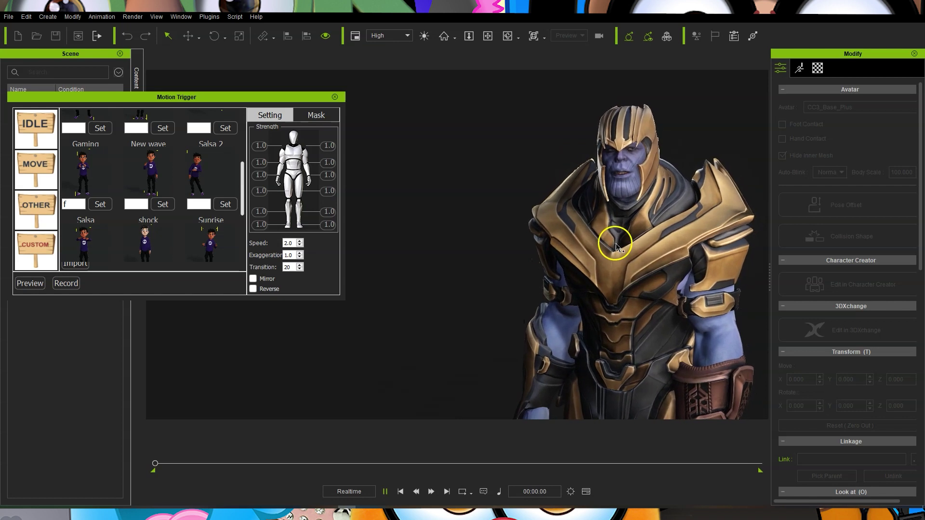
{"action": "left_click", "coordinate": [503, 259]}
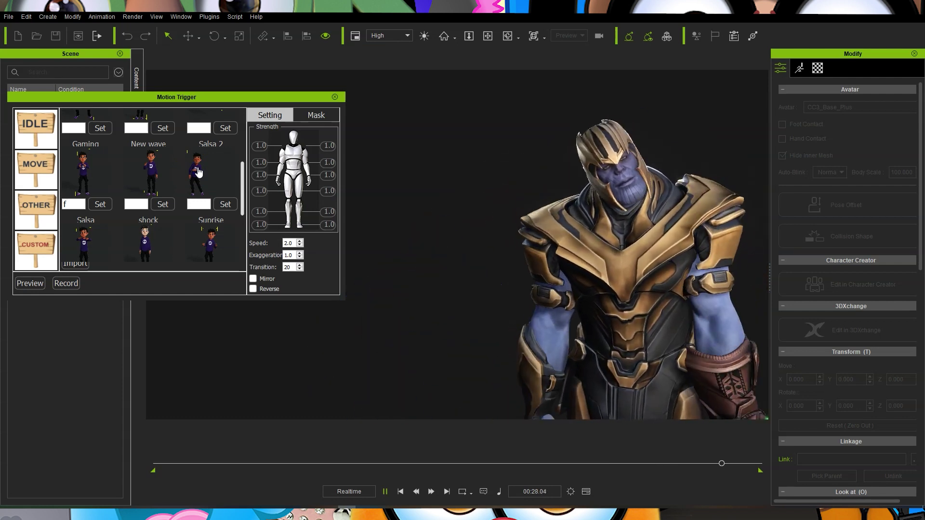
{"action": "left_click", "coordinate": [197, 171]}
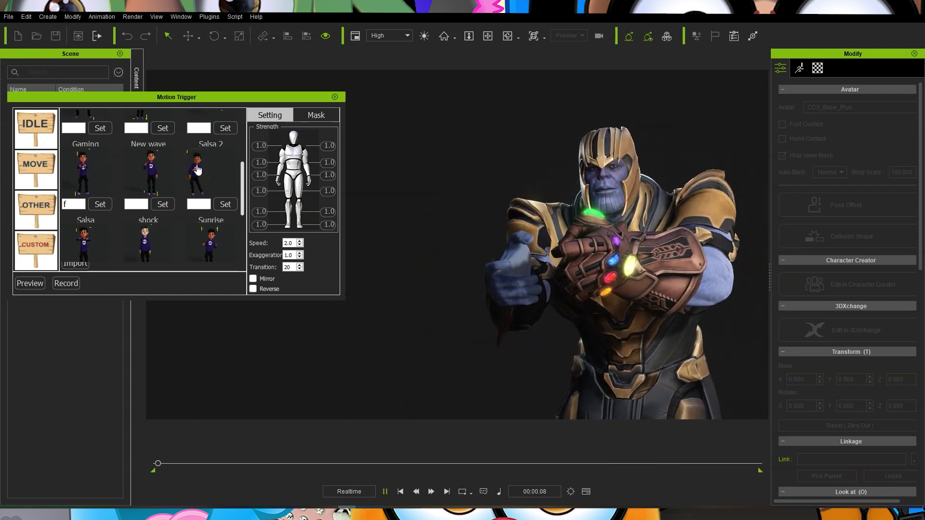
{"action": "left_click", "coordinate": [600, 249]}
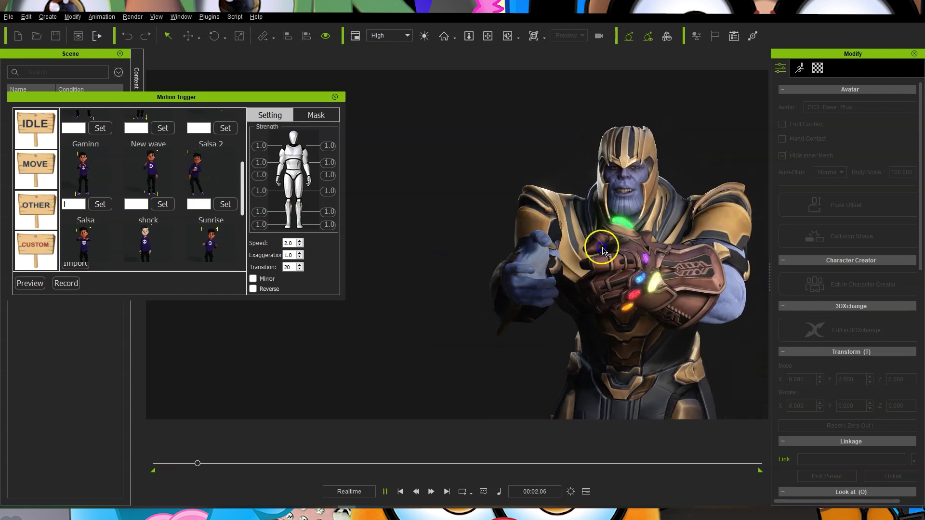